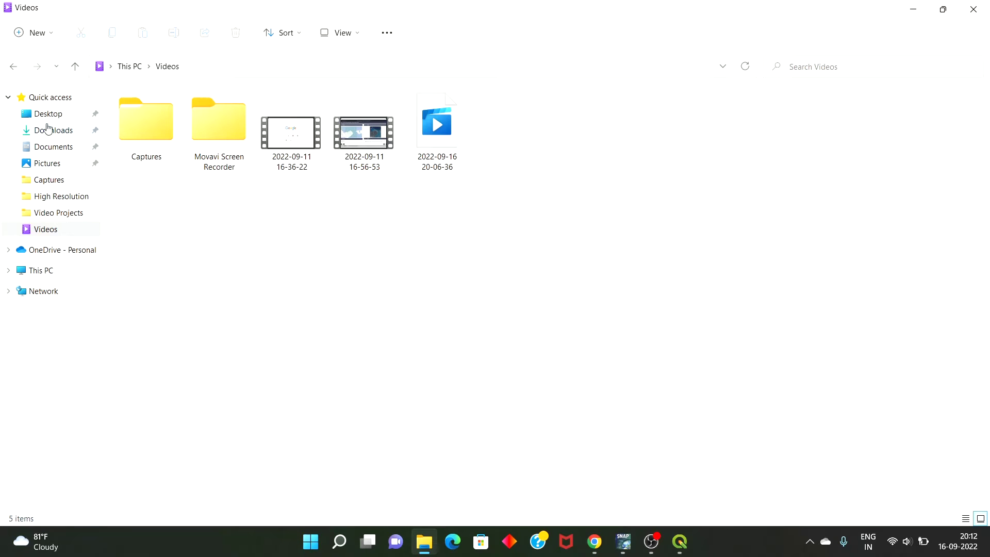
Copy the downloaded S2A_MSIL2A zip file from the Downloads folder
{"action": "left_click", "coordinate": [48, 129]}
{"action": "left_click", "coordinate": [175, 128]}
{"action": "right_click", "coordinate": [175, 129]}
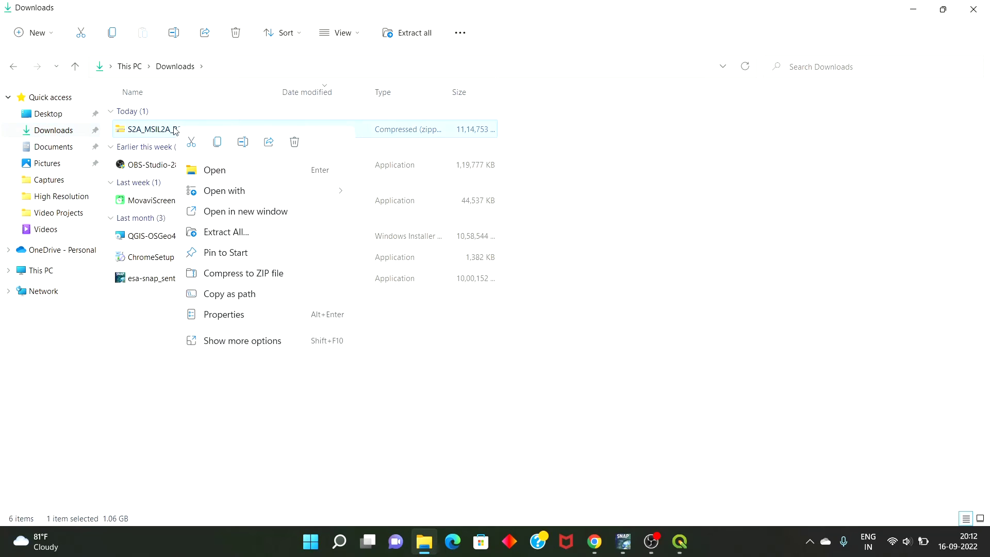
{"action": "key", "text": "Escape"}
Permanently delete all five existing items in the High Resolution folder
{"action": "left_click", "coordinate": [65, 197]}
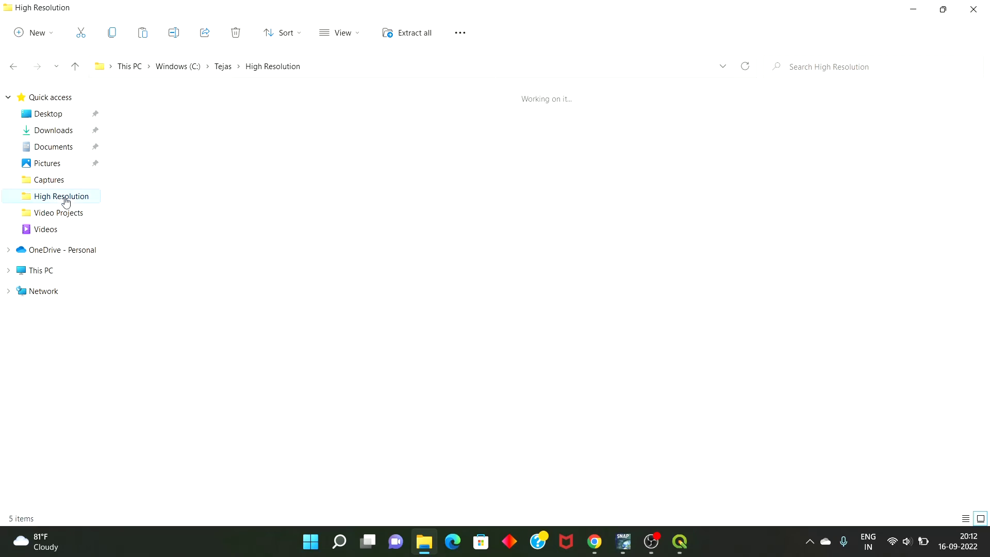
{"action": "key", "text": "ctrl+a"}
{"action": "key", "text": "shift+Delete"}
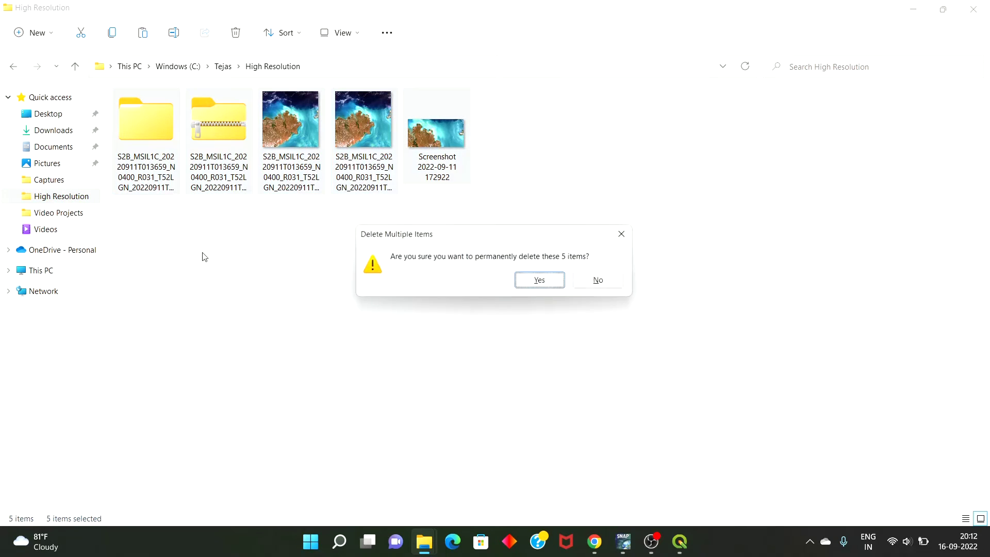
{"action": "left_click", "coordinate": [540, 281]}
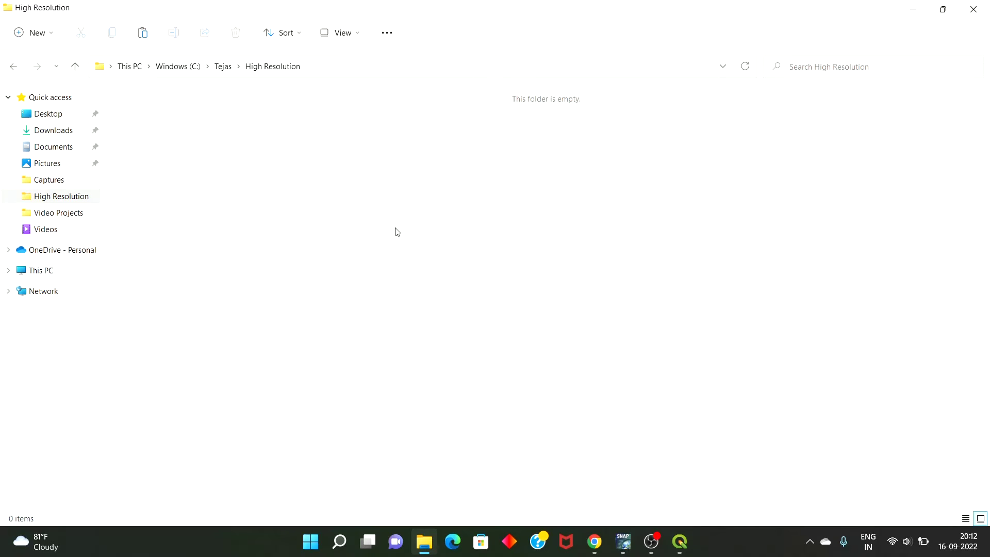
Paste the zip into the emptied High Resolution folder, extract it there, then return to SNAP
{"action": "key", "text": "ctrl+v"}
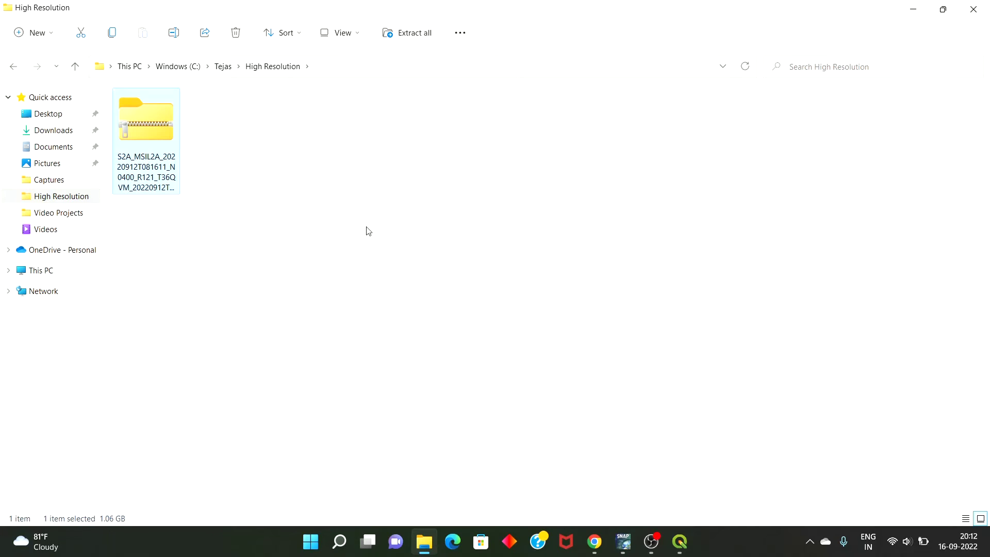
{"action": "right_click", "coordinate": [155, 172]}
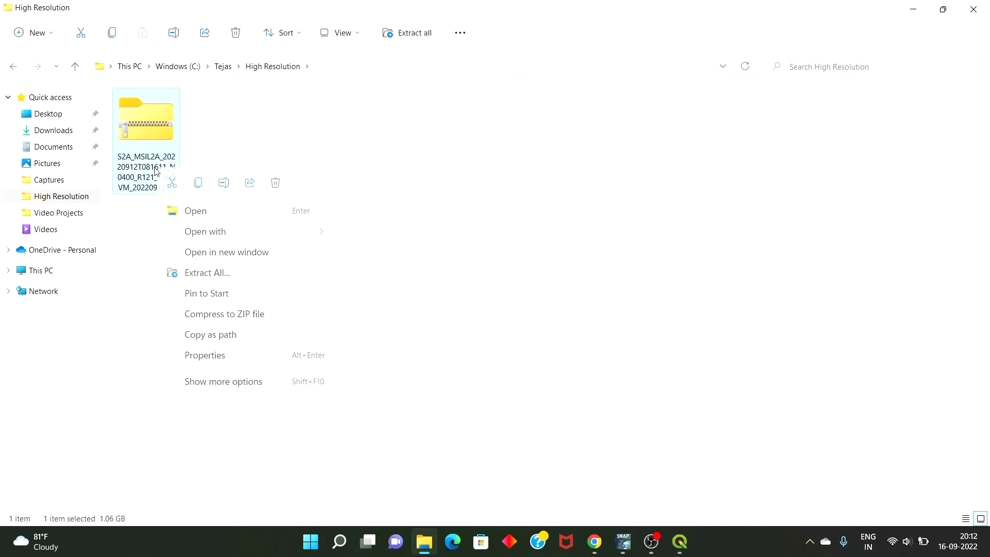
{"action": "left_click", "coordinate": [198, 274]}
{"action": "left_click", "coordinate": [596, 407]}
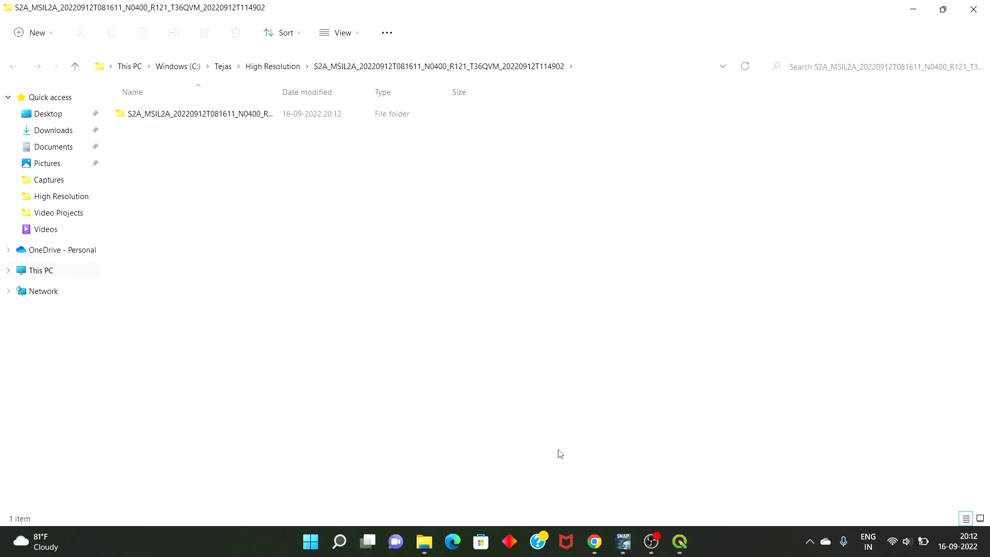
{"action": "left_click", "coordinate": [623, 541]}
Open MTD_MSIL2A.xml from the extracted S2A_MSIL2A .SAFE folder in High Resolution as a SNAP product
{"action": "left_click", "coordinate": [14, 41]}
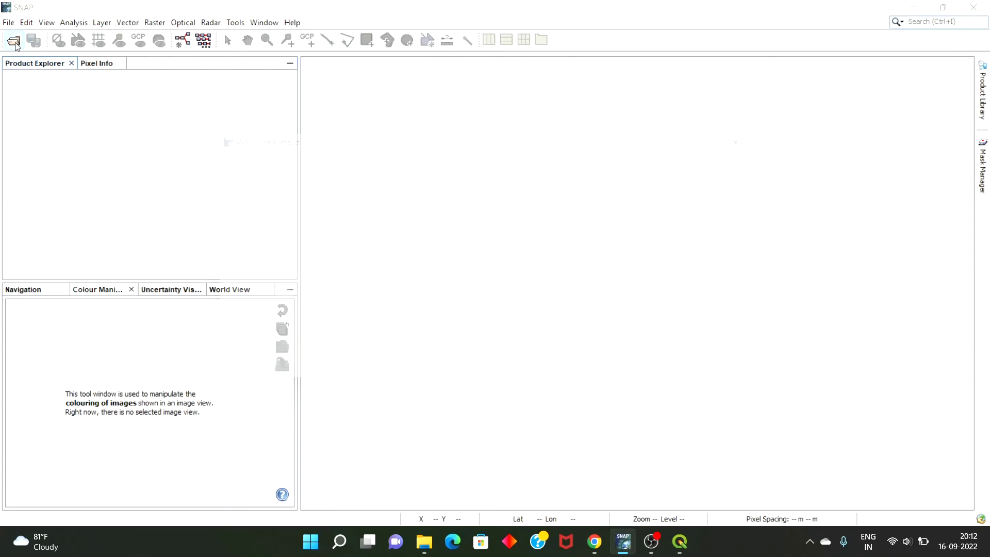
{"action": "left_click", "coordinate": [230, 322]}
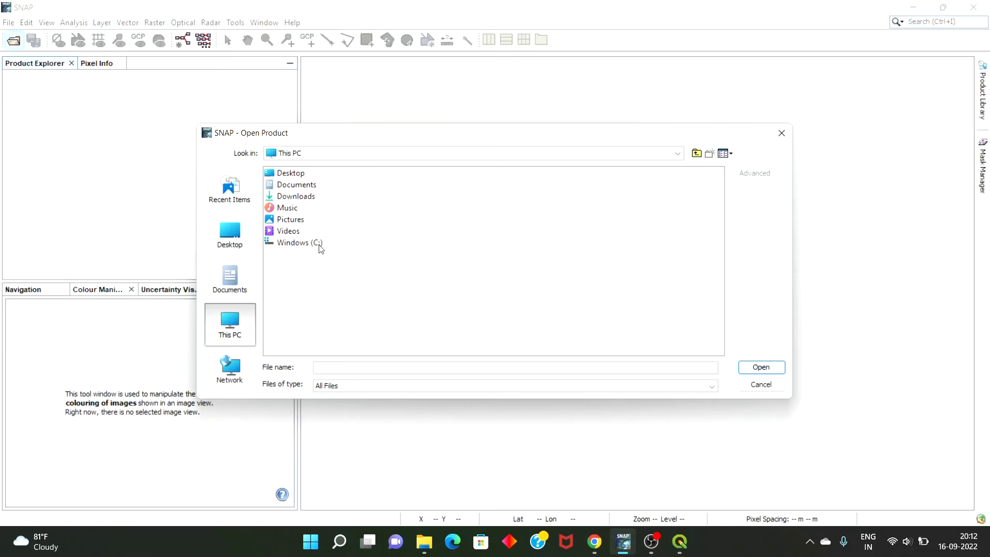
{"action": "double_click", "coordinate": [318, 244]}
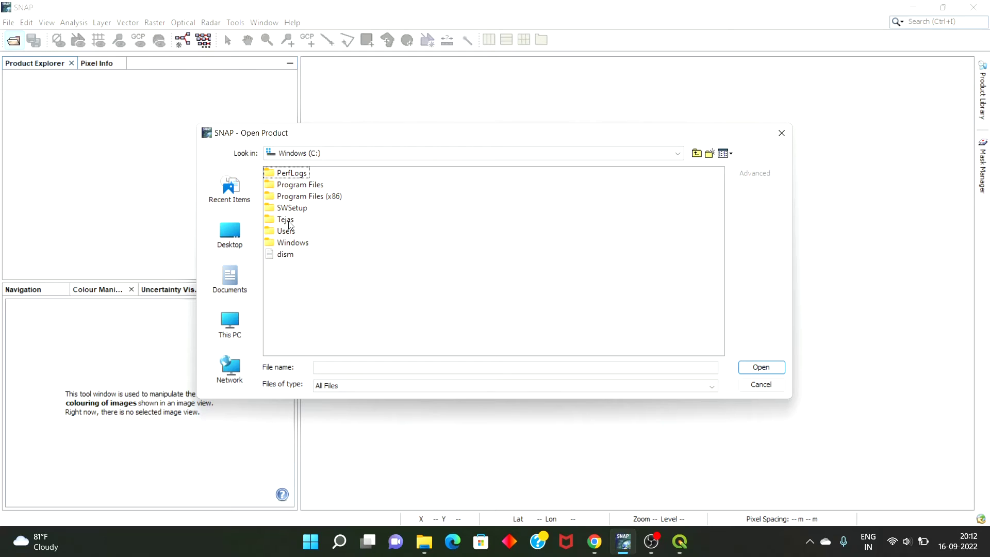
{"action": "double_click", "coordinate": [287, 221]}
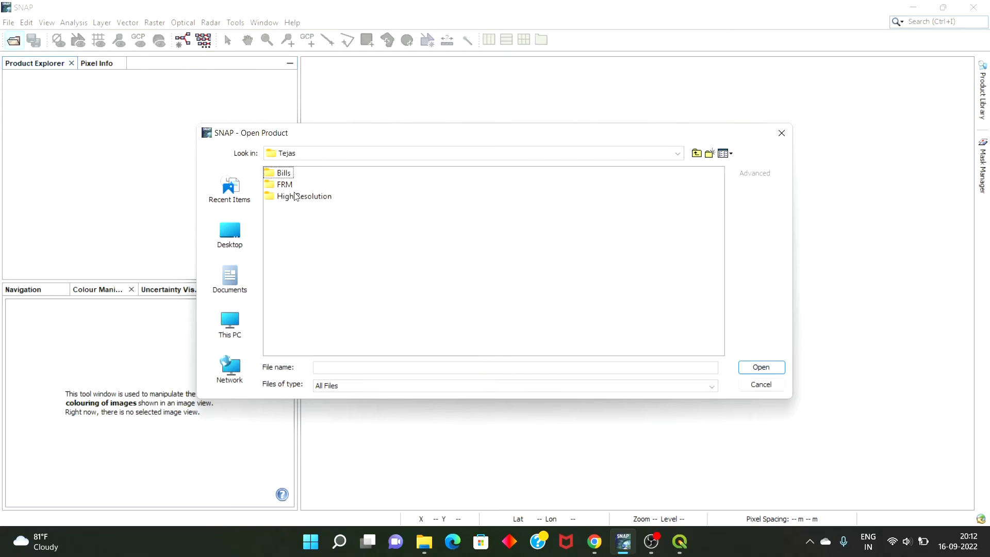
{"action": "double_click", "coordinate": [294, 198]}
{"action": "double_click", "coordinate": [306, 173]}
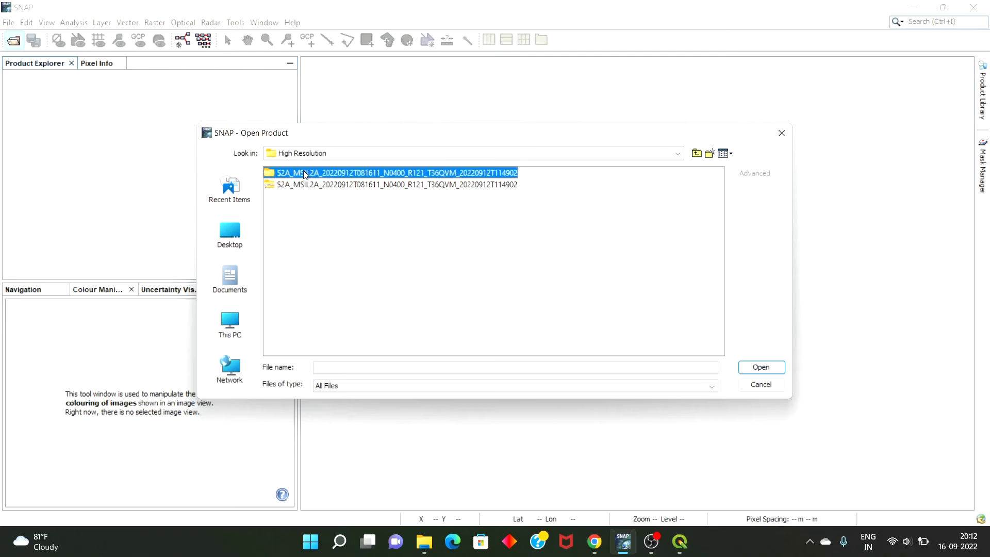
{"action": "double_click", "coordinate": [302, 176]}
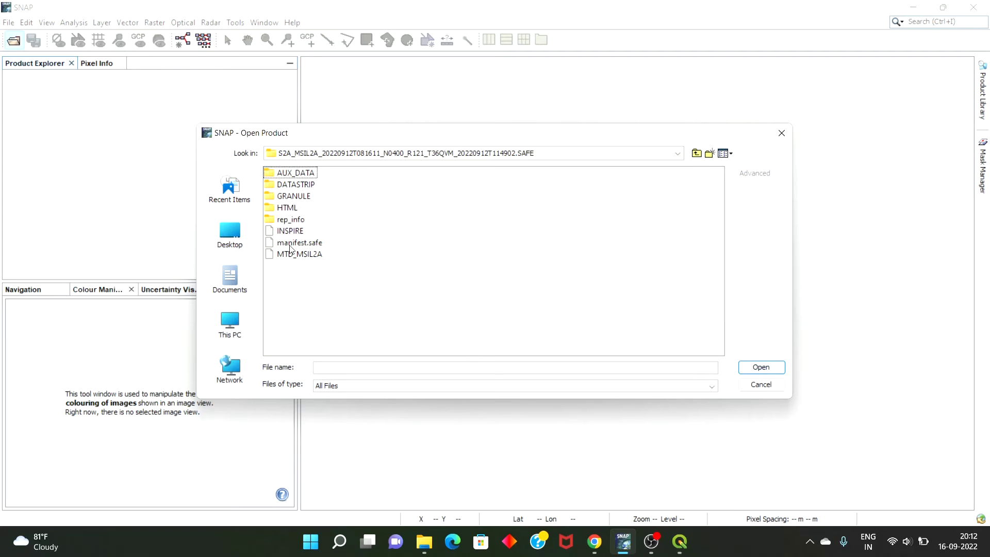
{"action": "left_click", "coordinate": [290, 256]}
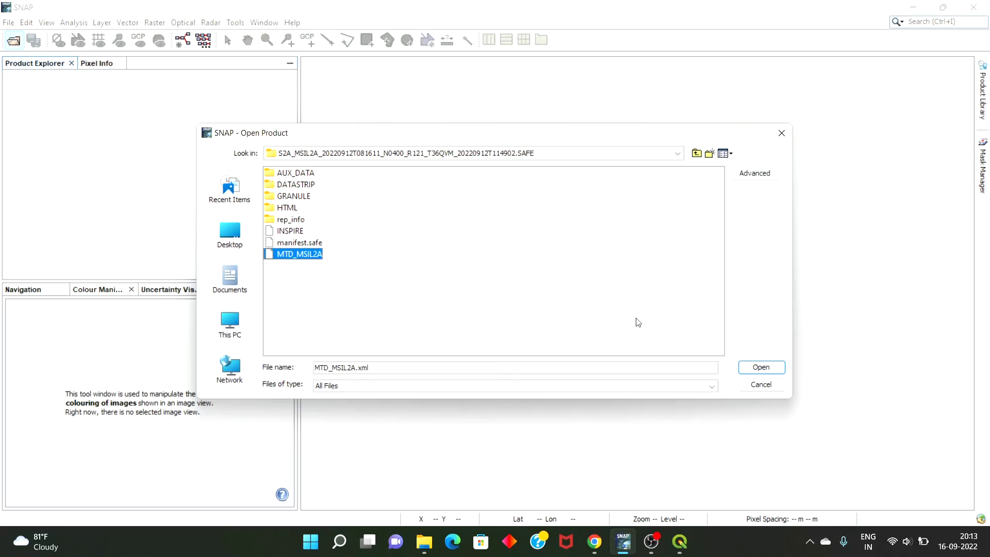
{"action": "left_click", "coordinate": [752, 369]}
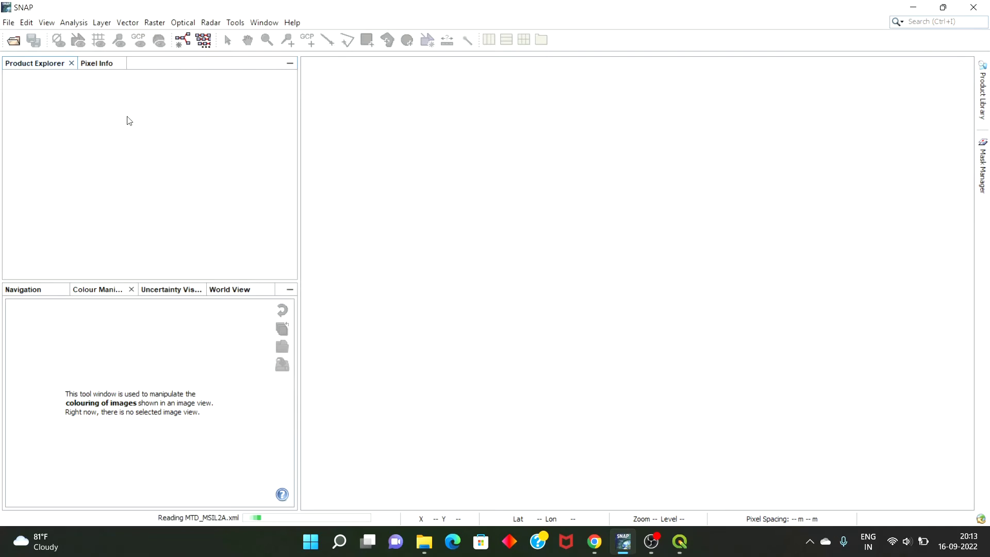
Expand the product and create a Natural Colors RGB view using B4, B3 and B2 as red, green and blue
{"action": "left_click", "coordinate": [8, 76]}
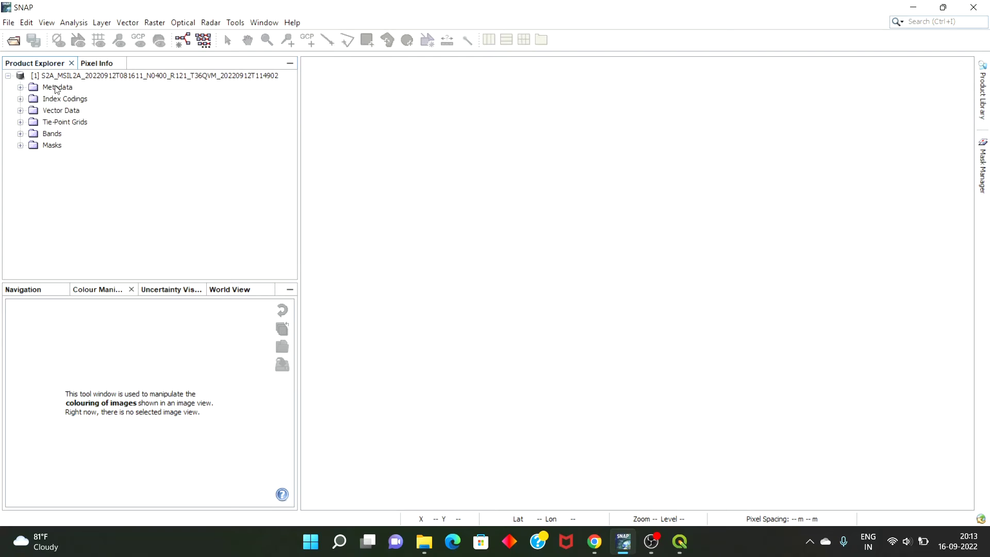
{"action": "left_click", "coordinate": [68, 80]}
{"action": "right_click", "coordinate": [67, 81]}
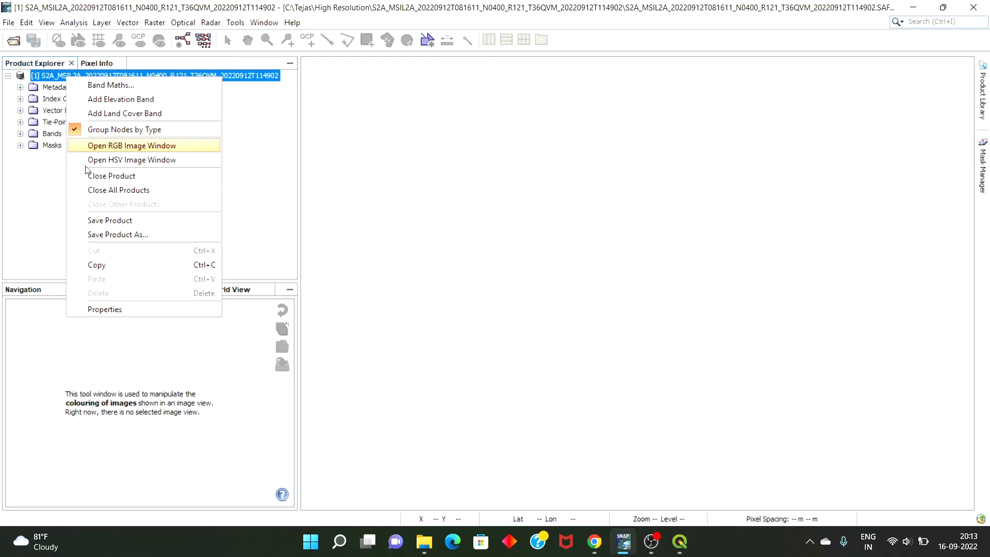
{"action": "left_click", "coordinate": [181, 147]}
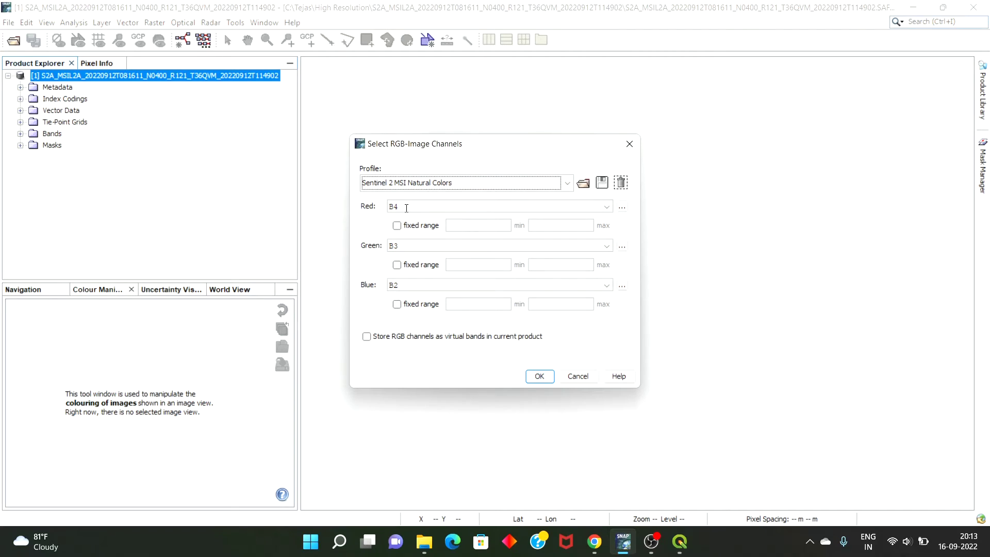
{"action": "double_click", "coordinate": [393, 206]}
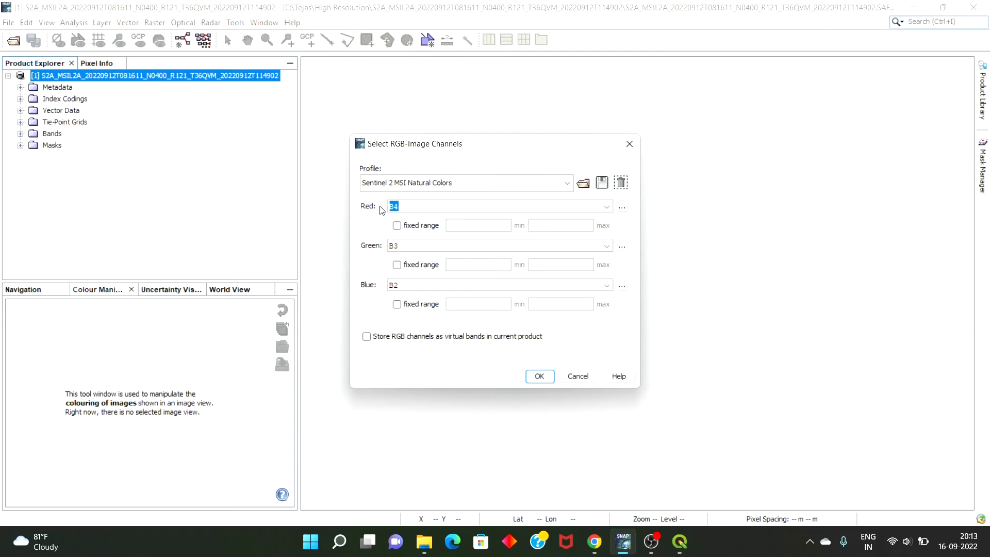
{"action": "left_click", "coordinate": [399, 243]}
{"action": "double_click", "coordinate": [400, 243]}
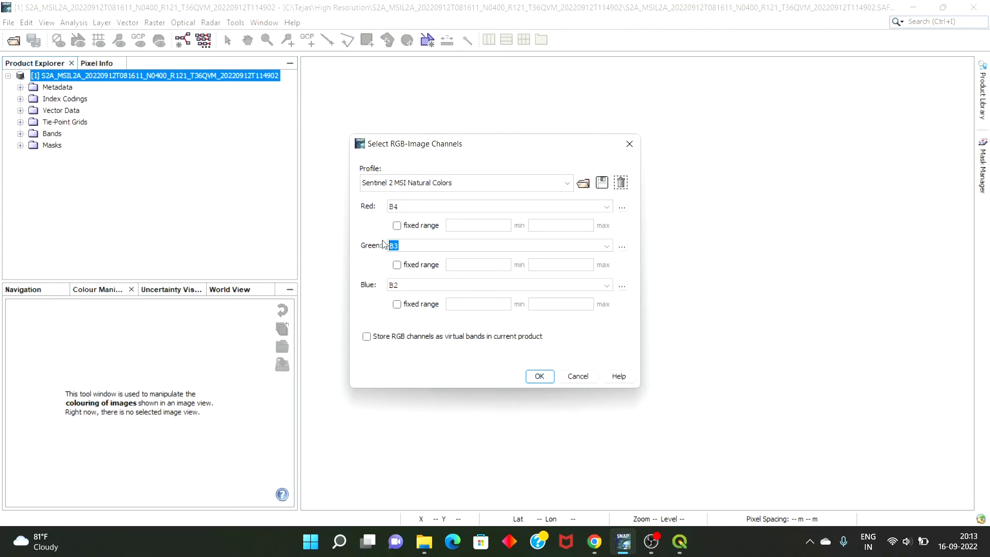
{"action": "double_click", "coordinate": [397, 285]}
{"action": "left_click", "coordinate": [538, 376]}
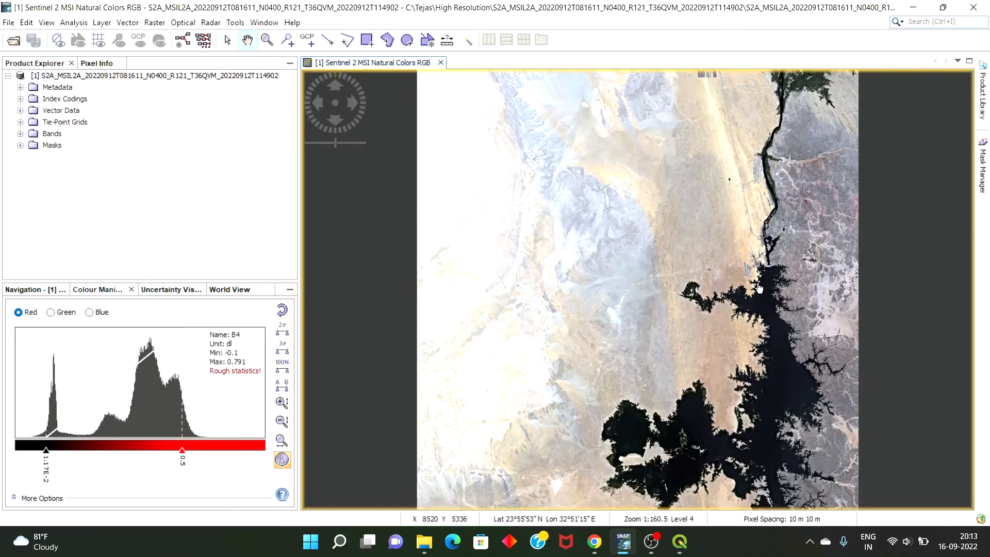
Create a Sentinel 2 MSI False-color Infrared RGB view with bands B8, B4 and B3
{"action": "right_click", "coordinate": [80, 76]}
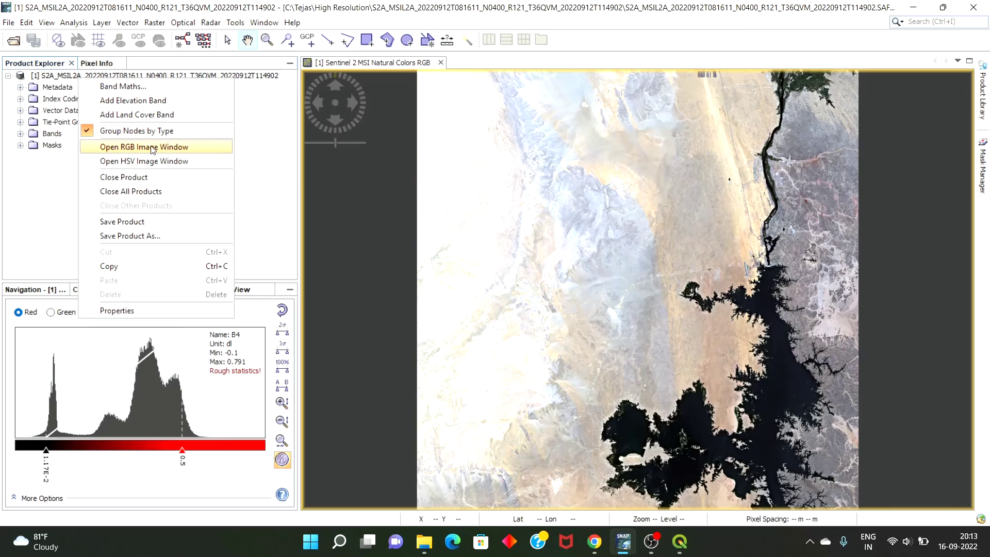
{"action": "left_click", "coordinate": [153, 148]}
{"action": "left_click", "coordinate": [563, 183]}
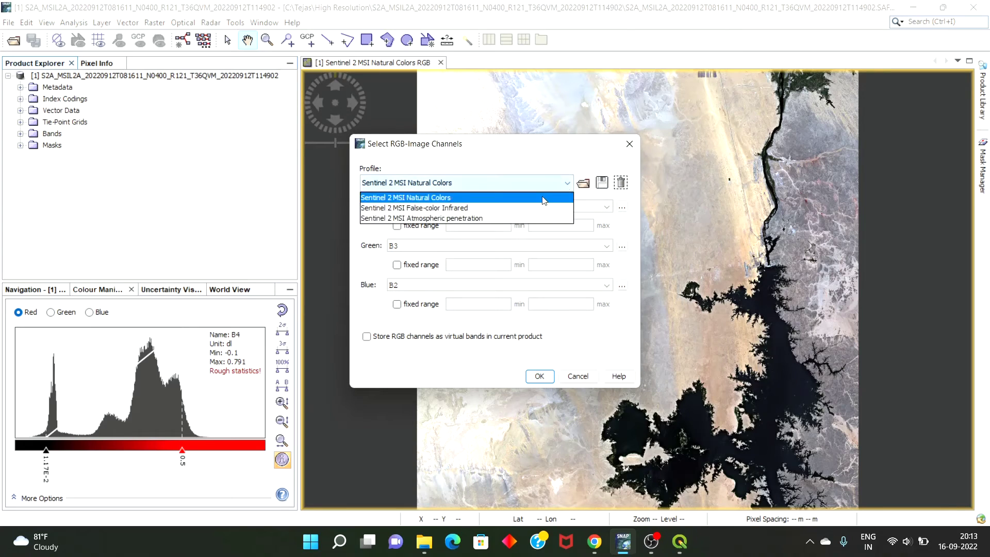
{"action": "left_click", "coordinate": [468, 208]}
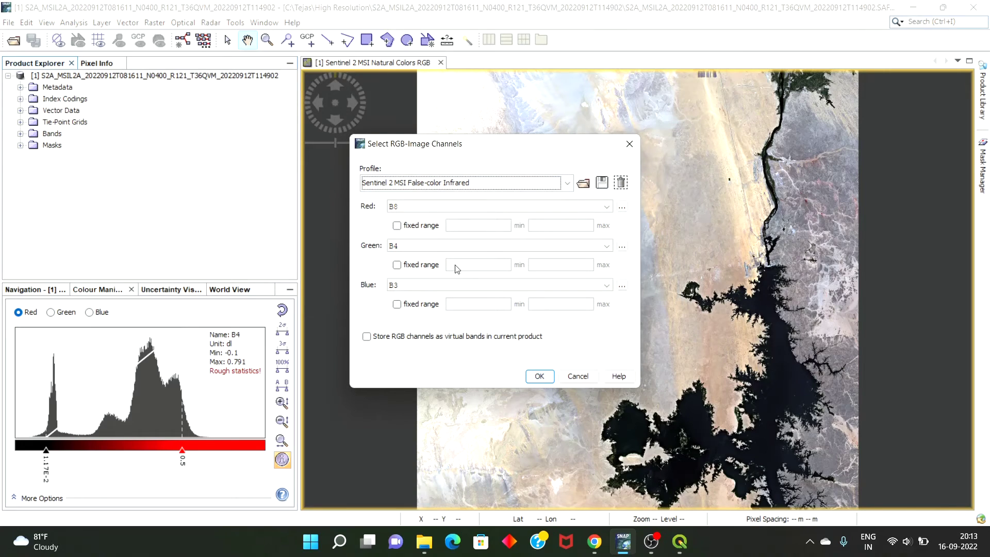
{"action": "double_click", "coordinate": [416, 211]}
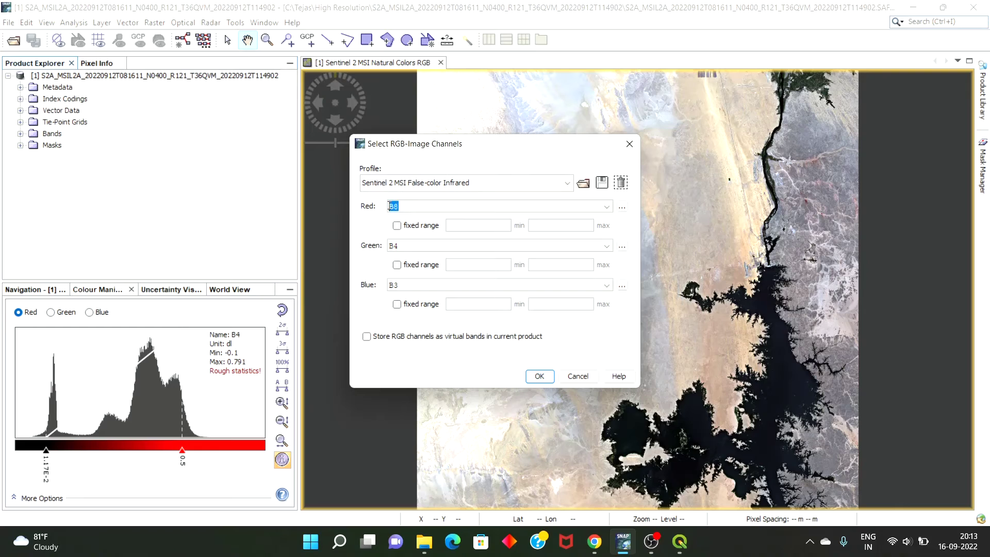
{"action": "double_click", "coordinate": [405, 247]}
{"action": "double_click", "coordinate": [402, 287]}
{"action": "left_click", "coordinate": [537, 377]}
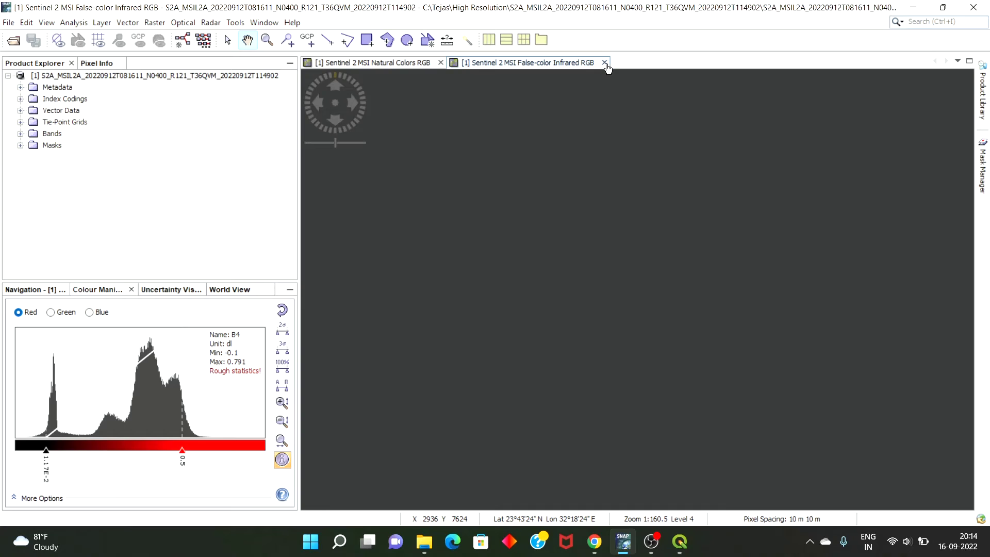
Glance at the Copernicus hub page in the browser, then bring the False-color Infrared view forward
{"action": "left_click", "coordinate": [594, 551]}
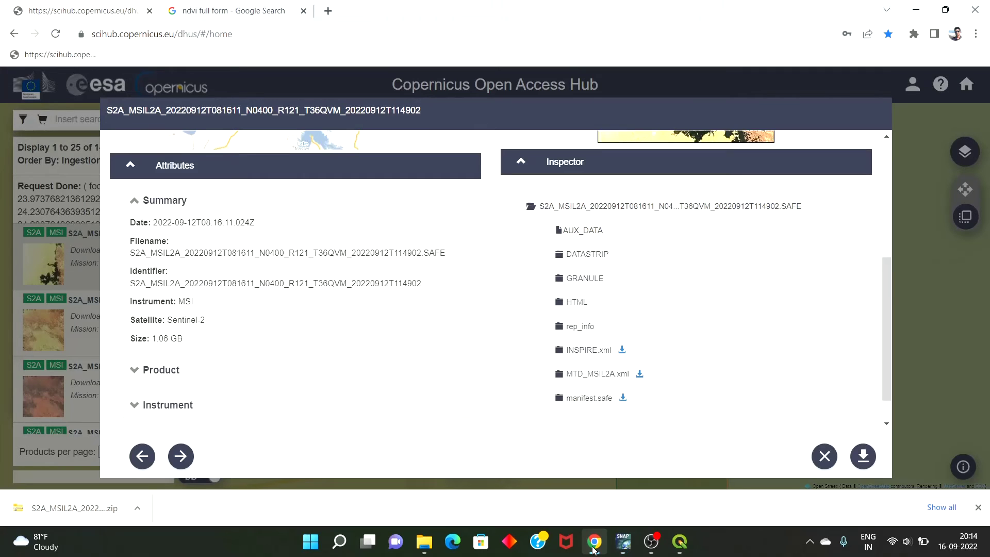
{"action": "left_click", "coordinate": [594, 551]}
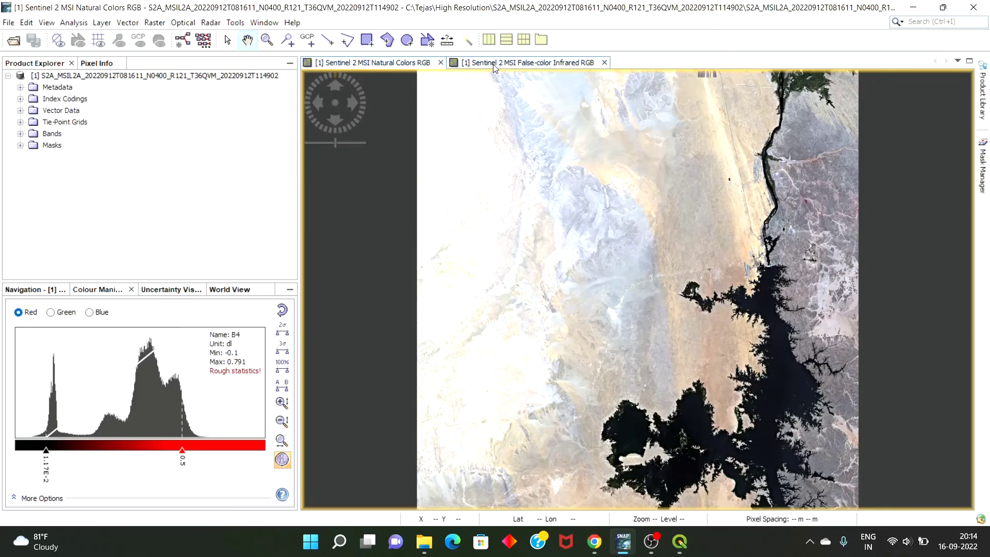
{"action": "left_click", "coordinate": [521, 63]}
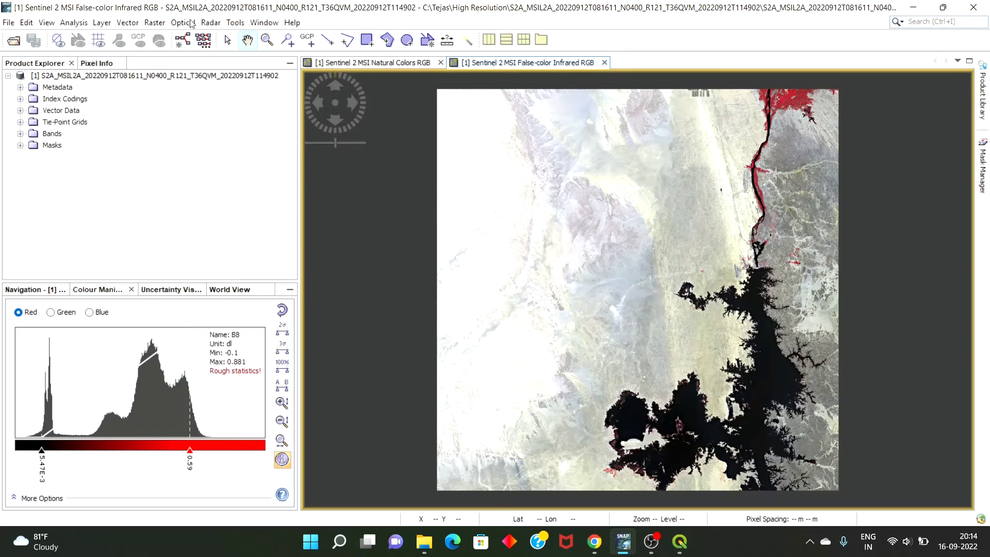
Browse SNAP's menu-bar operations menu to find the Band Maths tool
{"action": "left_click", "coordinate": [215, 26]}
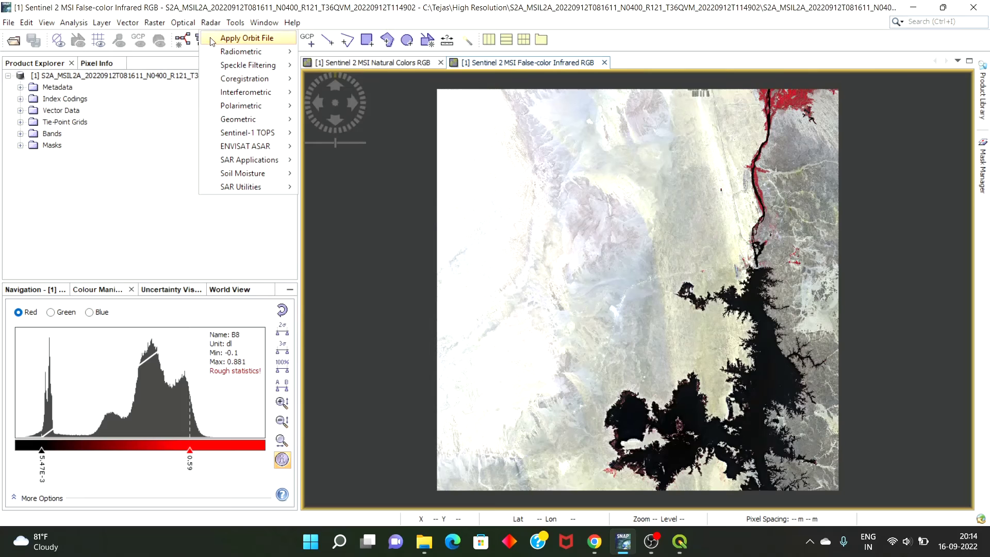
Open Band Maths and replace the default band name new_band_4 with NDVI
{"action": "left_click", "coordinate": [166, 38]}
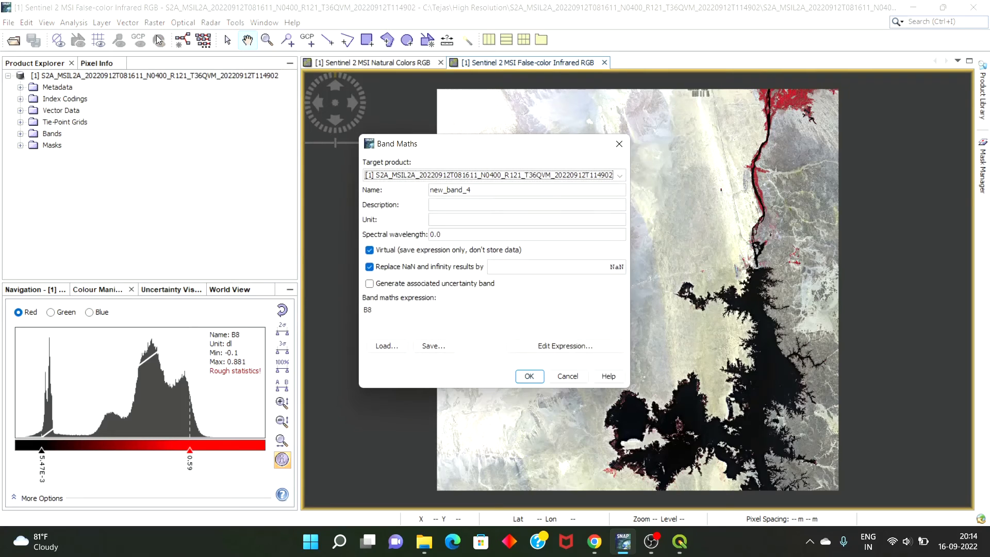
{"action": "left_click_drag", "start_coordinate": [470, 189], "coordinate": [430, 190]}
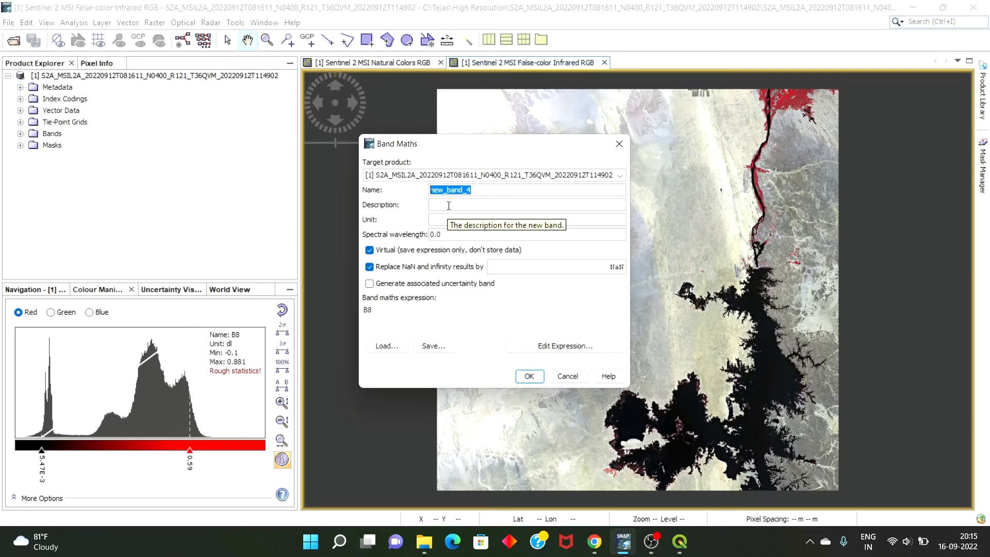
{"action": "type", "text": "ca"}
{"action": "key", "text": "BackSpace"}
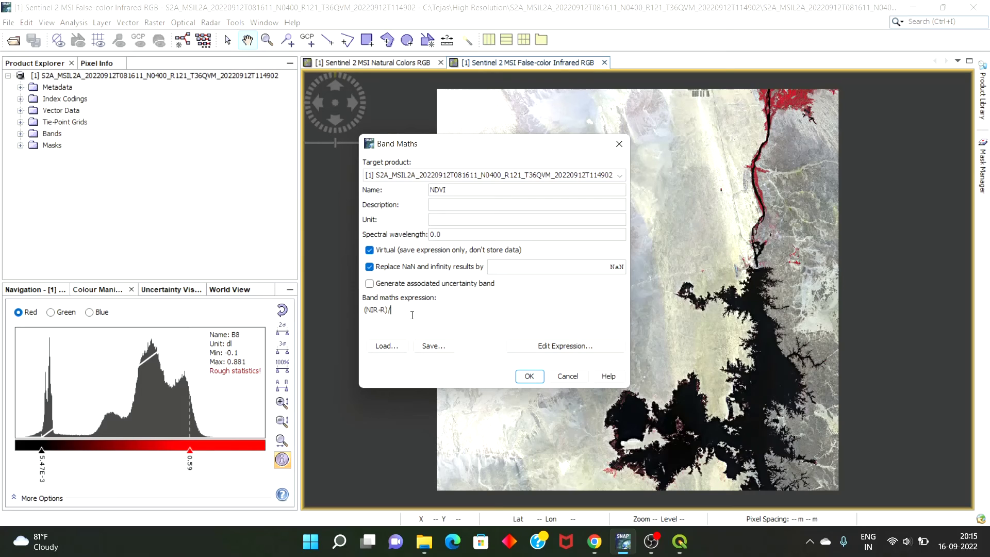
Enter the (NIR-R)/(NIR+R) expression and begin substituting B8 for NIR in the numerator
{"action": "type", "text": "NIR +R"}
{"action": "left_click_drag", "start_coordinate": [386, 310], "coordinate": [368, 310]}
{"action": "left_click", "coordinate": [372, 309]}
{"action": "type", "text": "B8"}
{"action": "key", "text": "BackSpace"}
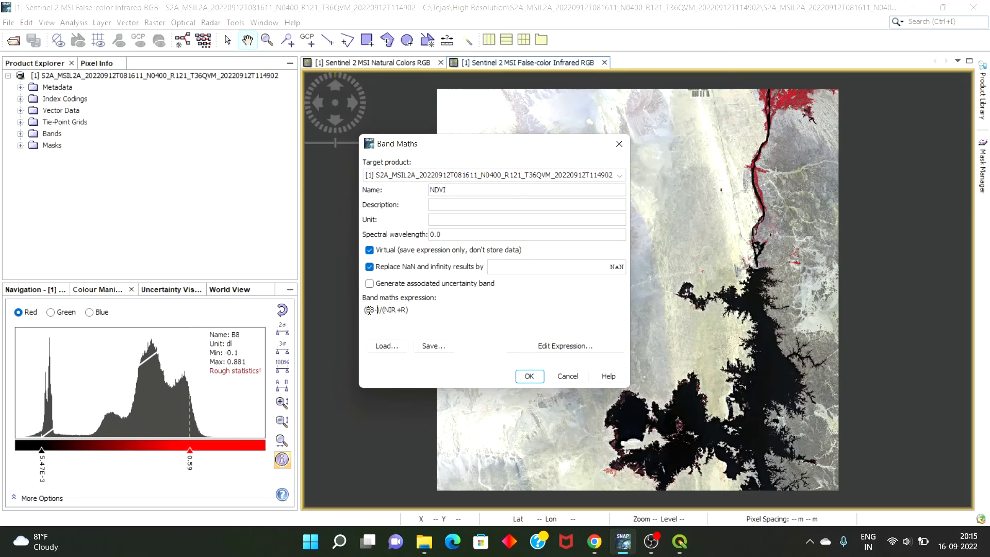